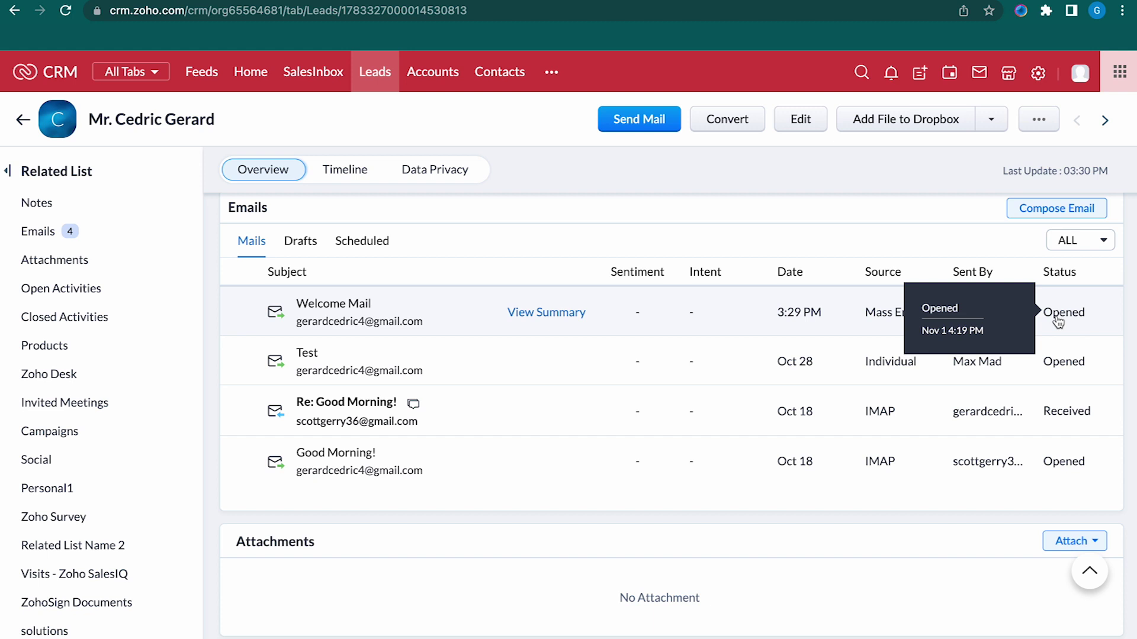
mouse_move(1052, 364)
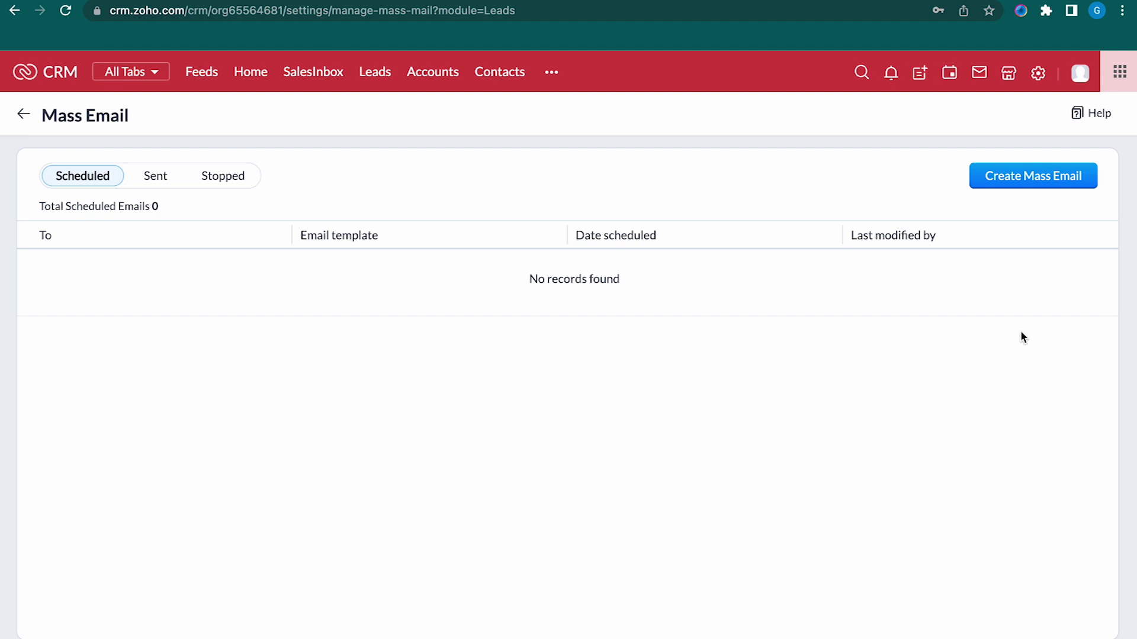
click(1014, 177)
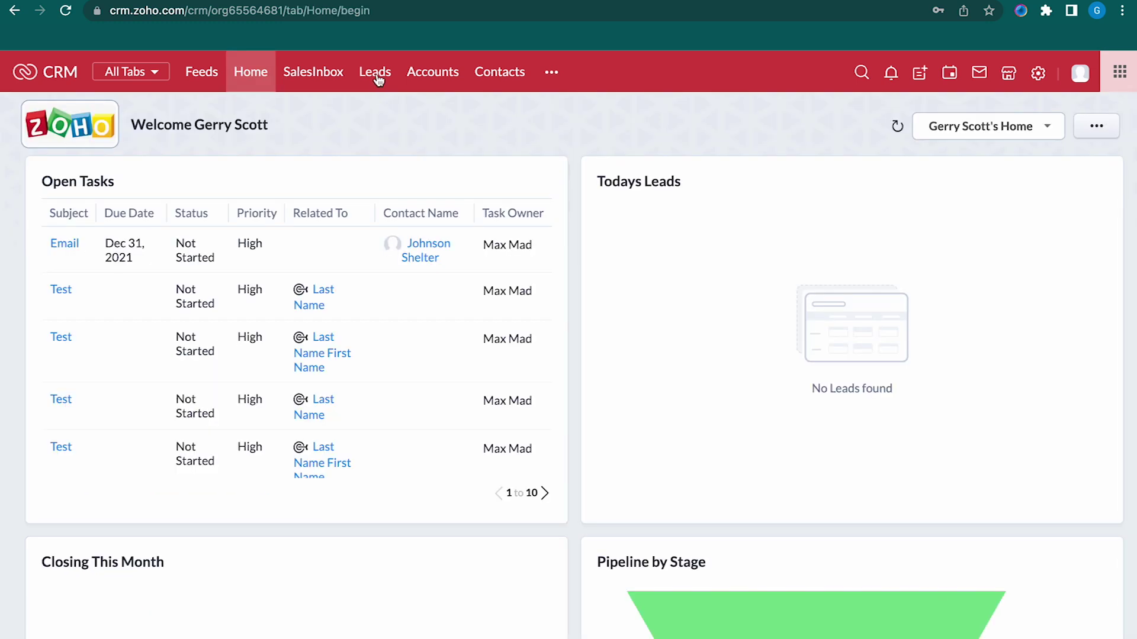
- Select all ten leads on the first Leads page and prepare a mass email with the managerial Follow up template
click(376, 74)
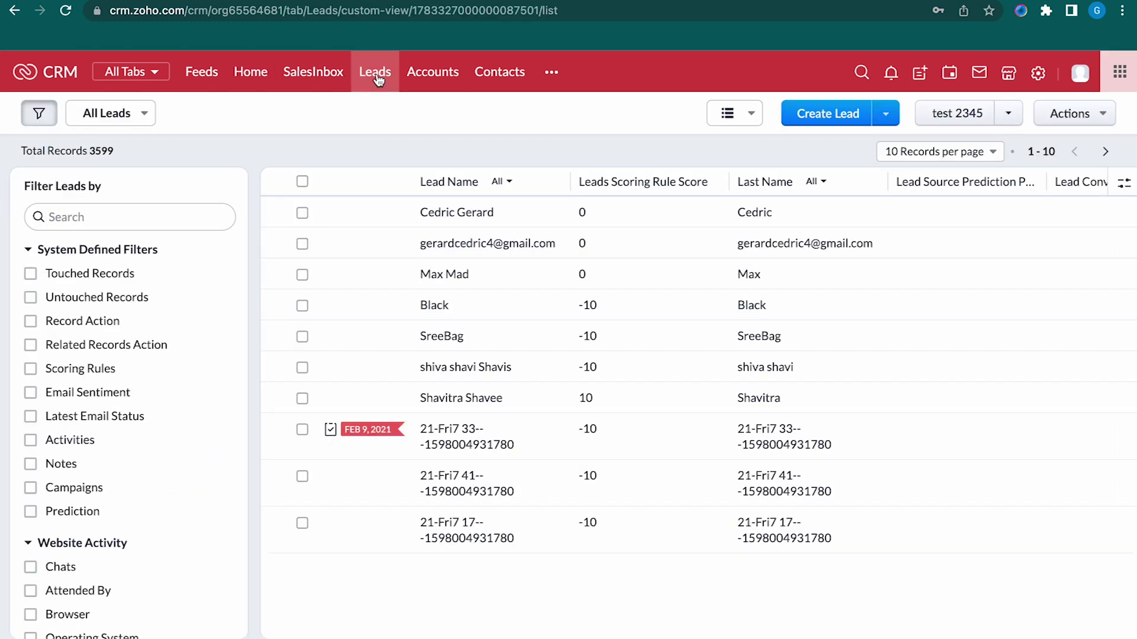
click(302, 182)
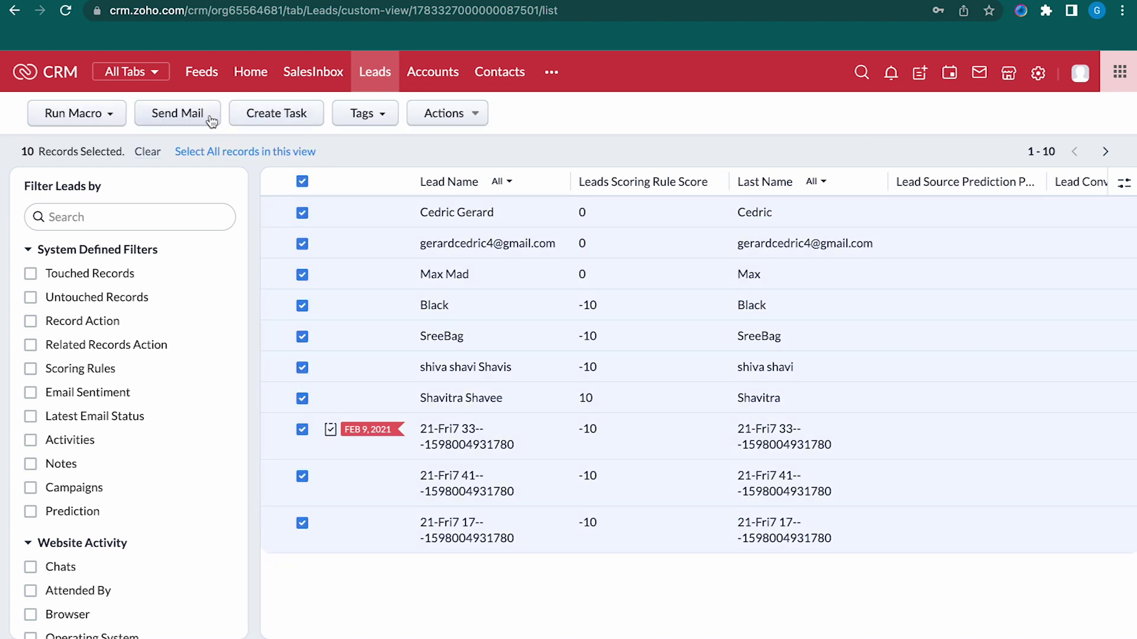
click(212, 121)
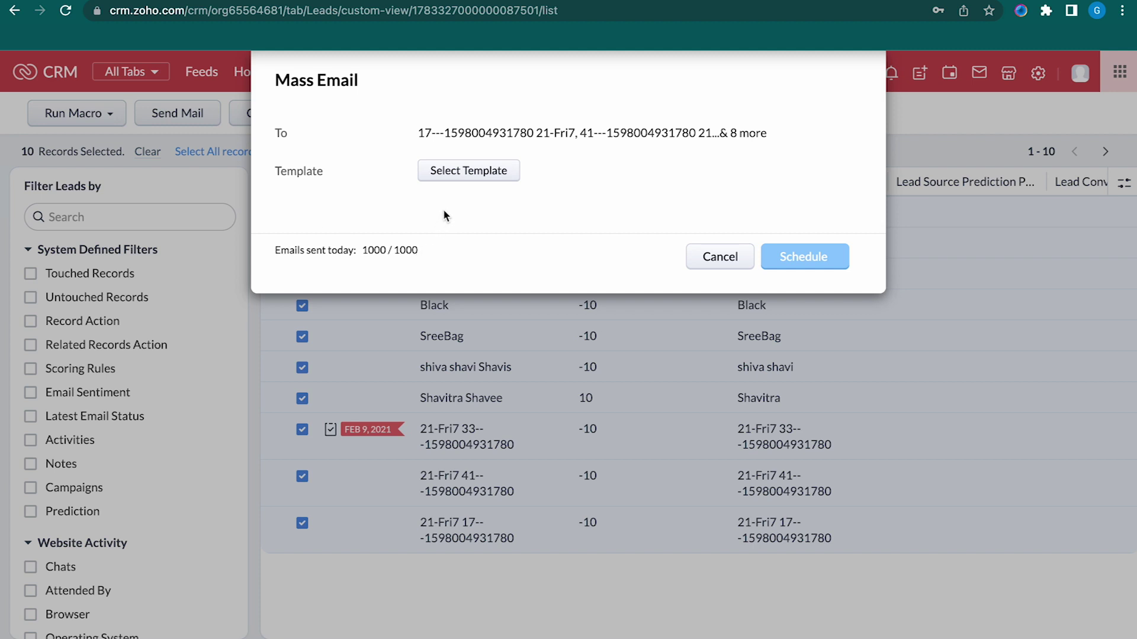
click(473, 171)
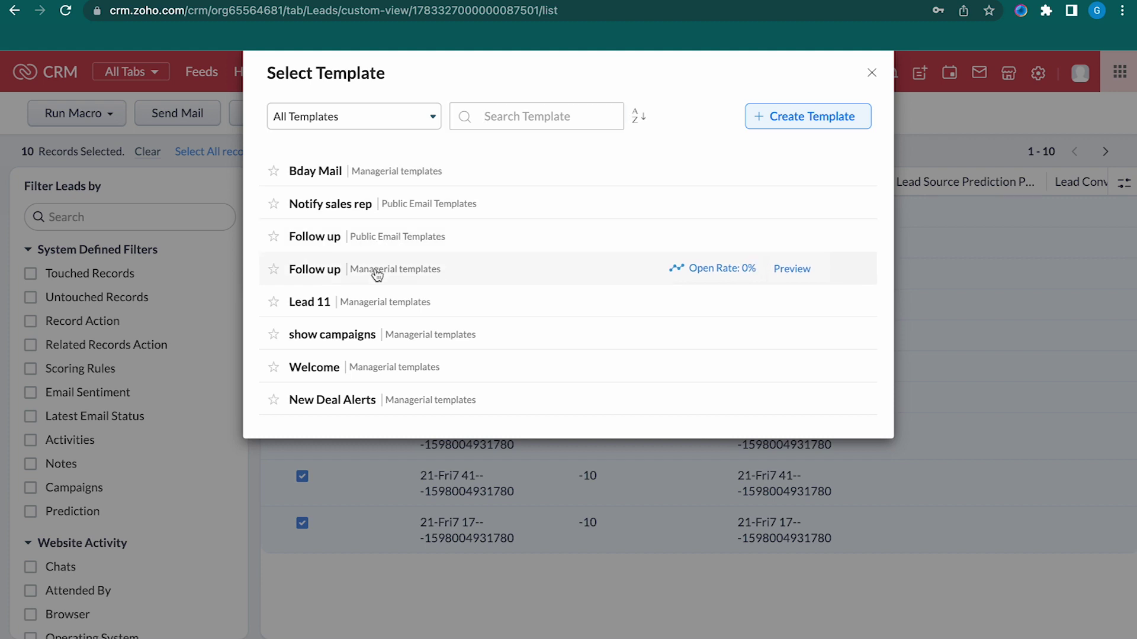
click(377, 272)
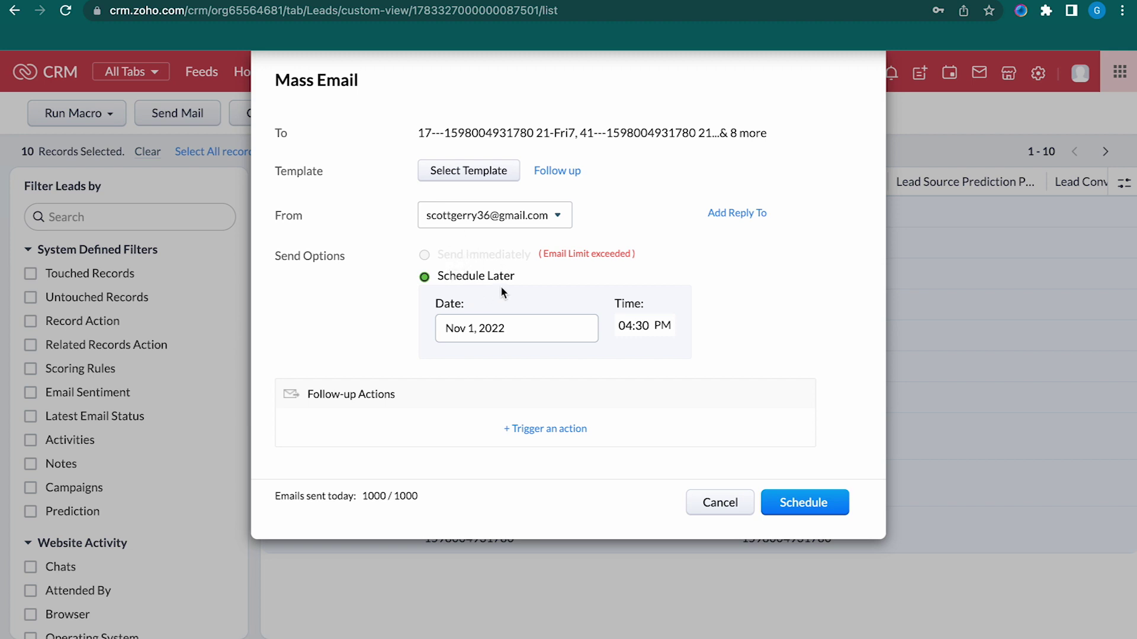
- Choose "Email is opened" as the mass email's follow-up trigger and finish without configuring any action
click(510, 430)
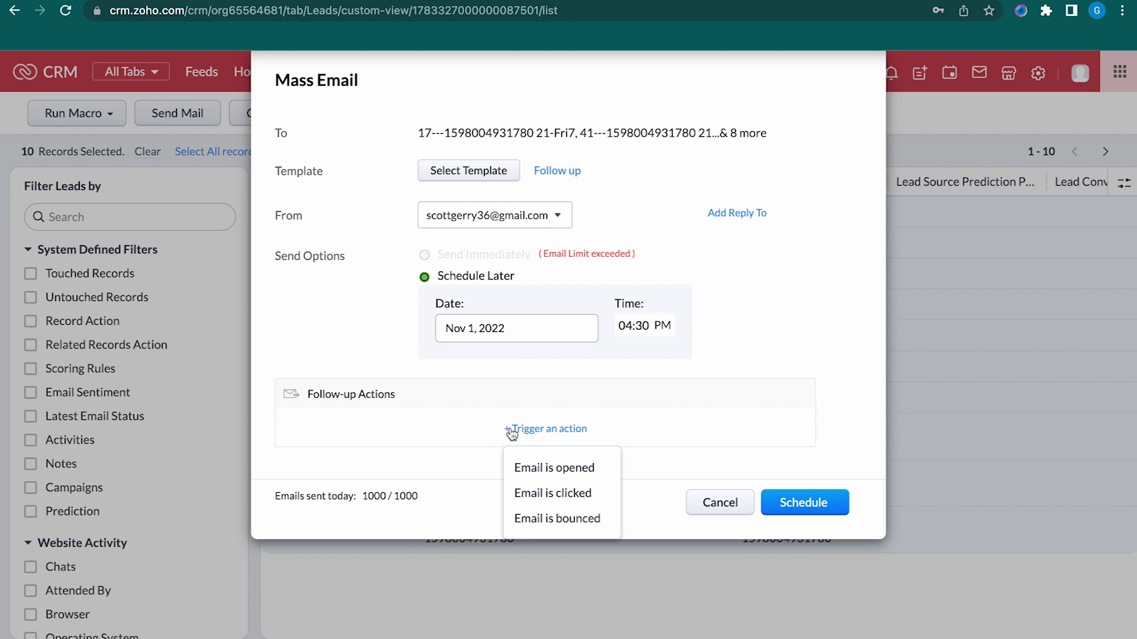
click(543, 469)
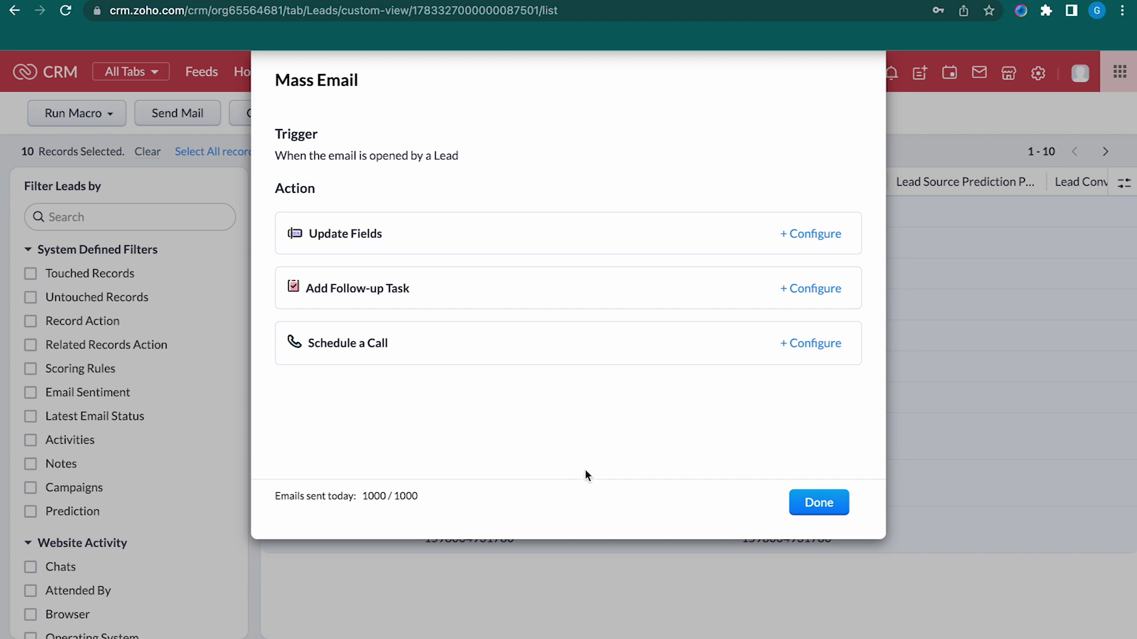
click(809, 505)
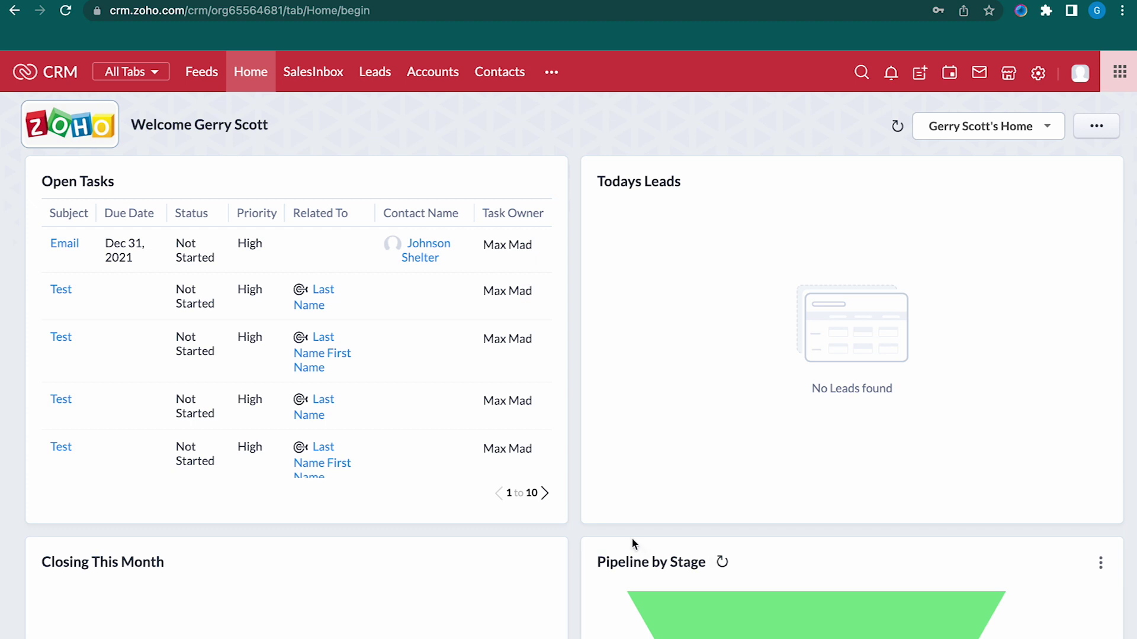
- Go to the Leads module's mass email page and start creating a new mass email
click(374, 76)
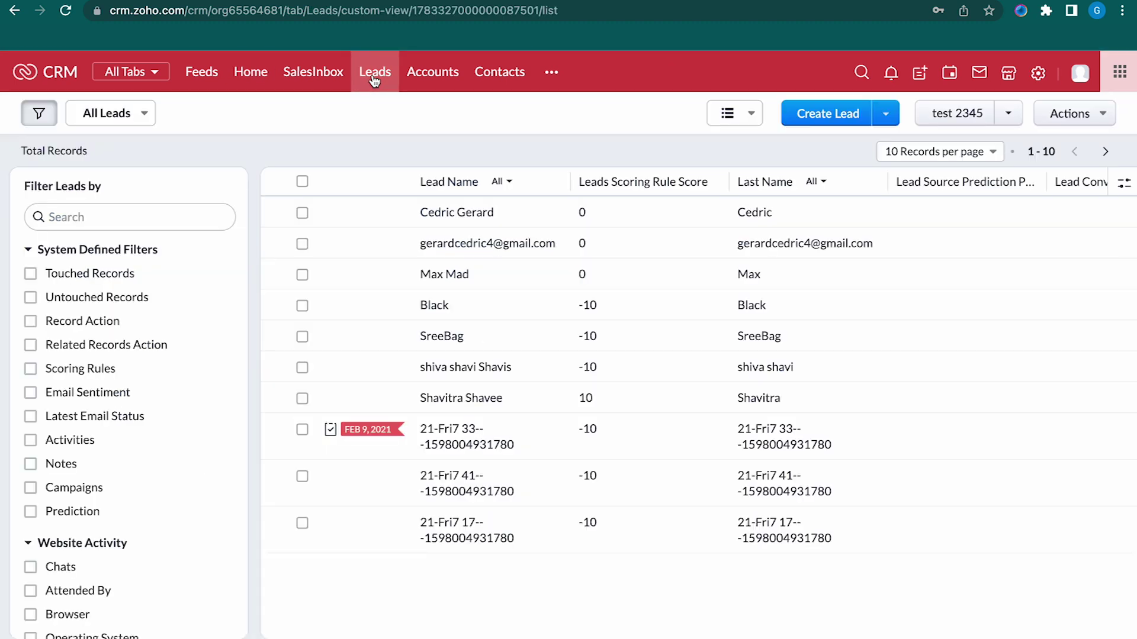
click(1071, 114)
click(1049, 339)
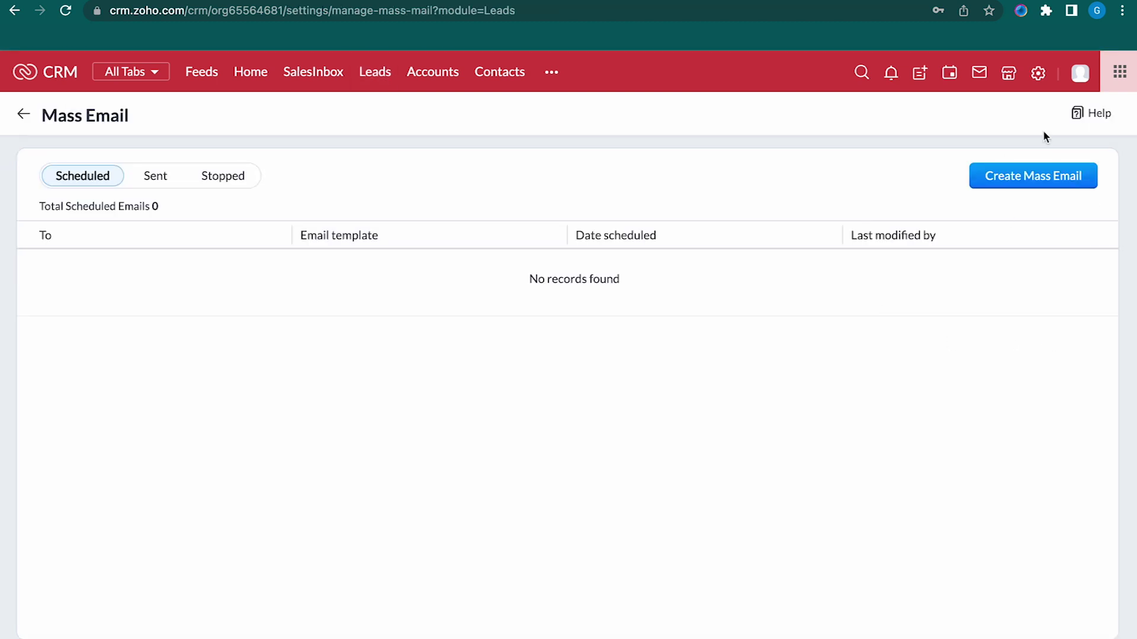
click(1040, 176)
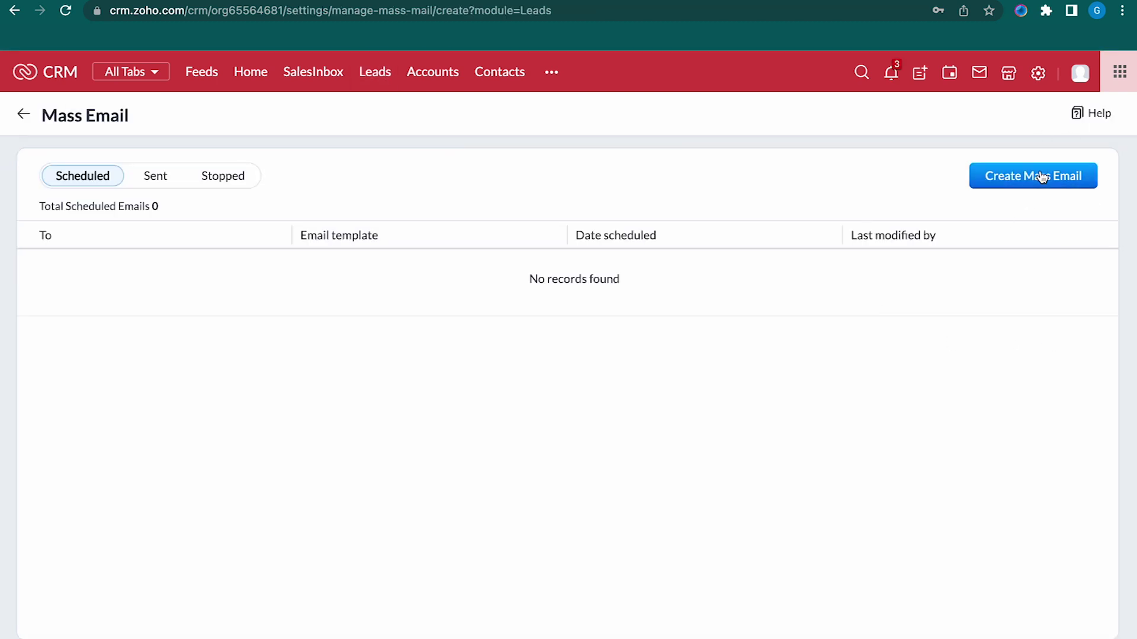
- Address the mass email to All Leads with the Welcome template, keeping the preset sender address
click(307, 217)
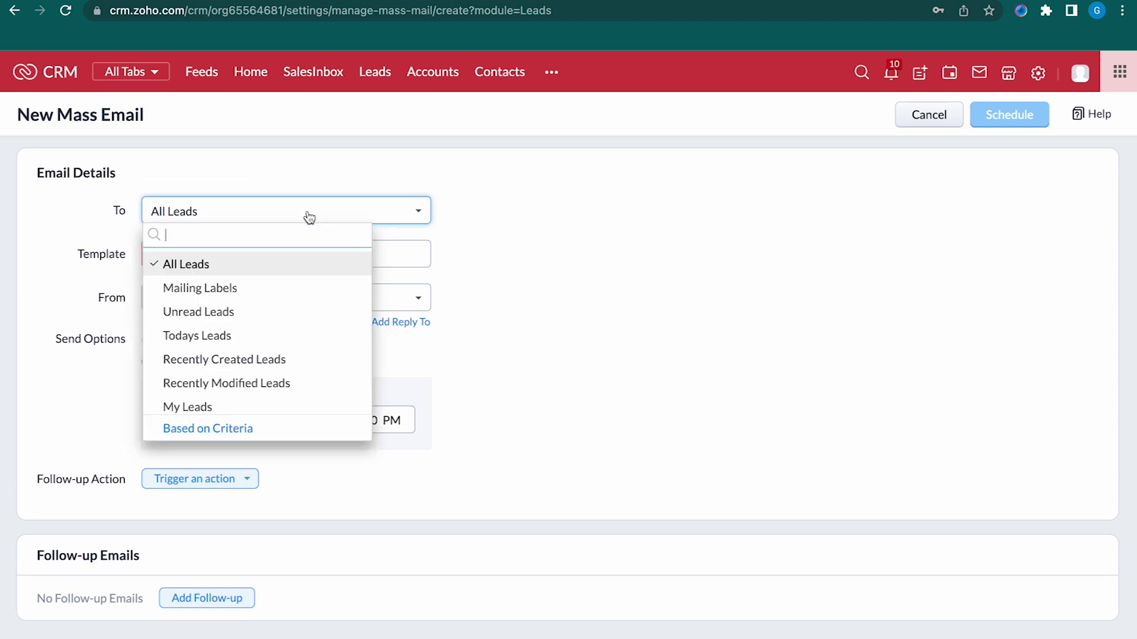
click(263, 264)
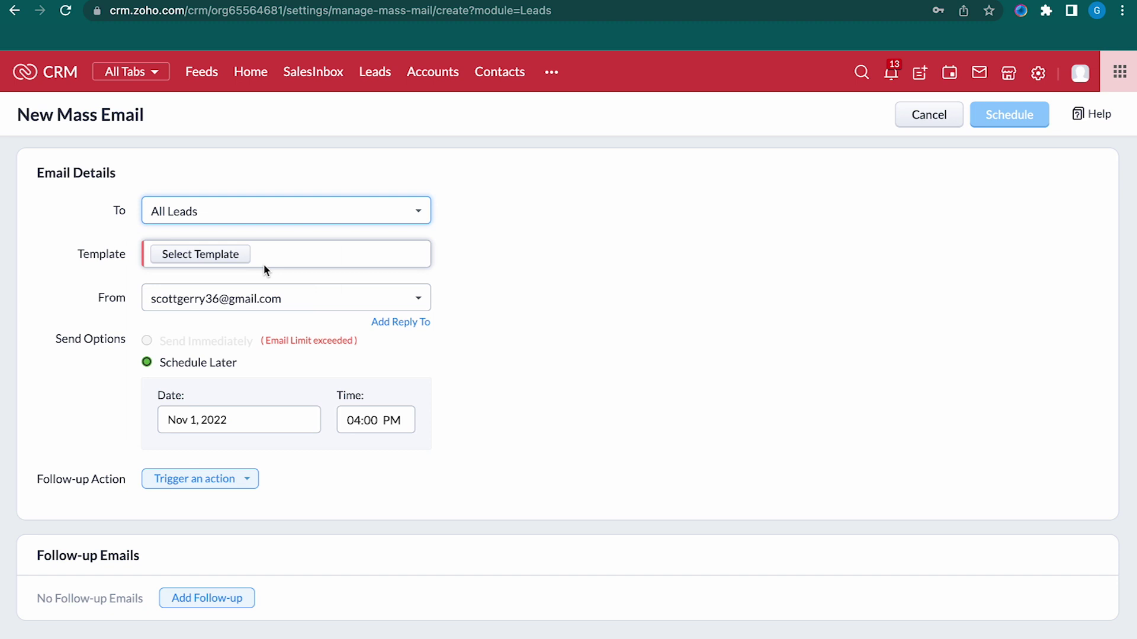
click(211, 260)
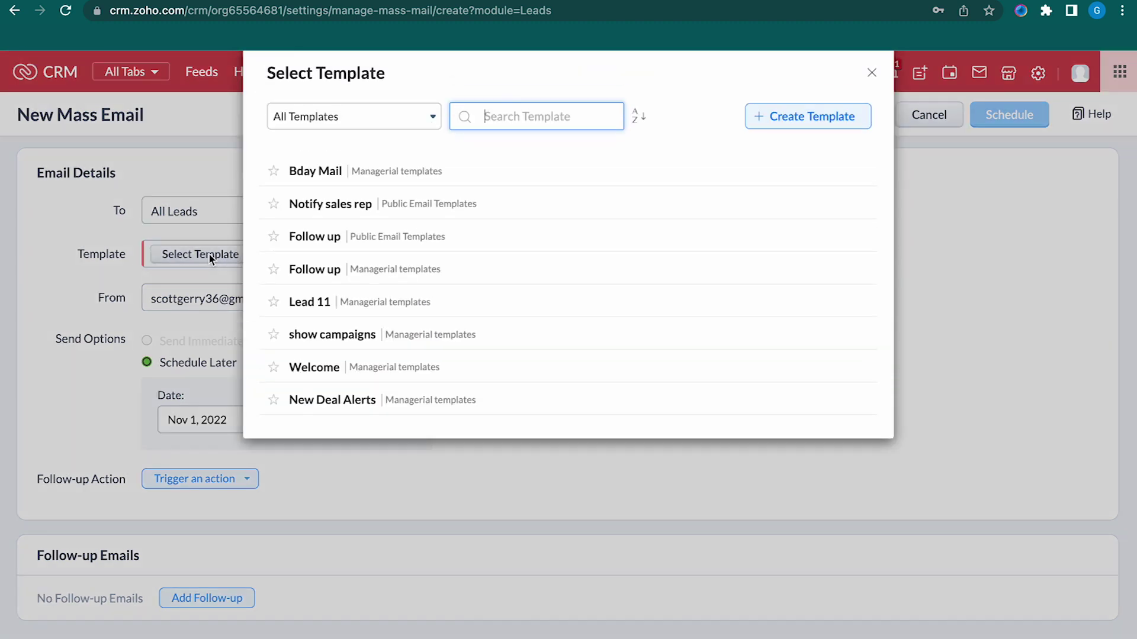
click(325, 366)
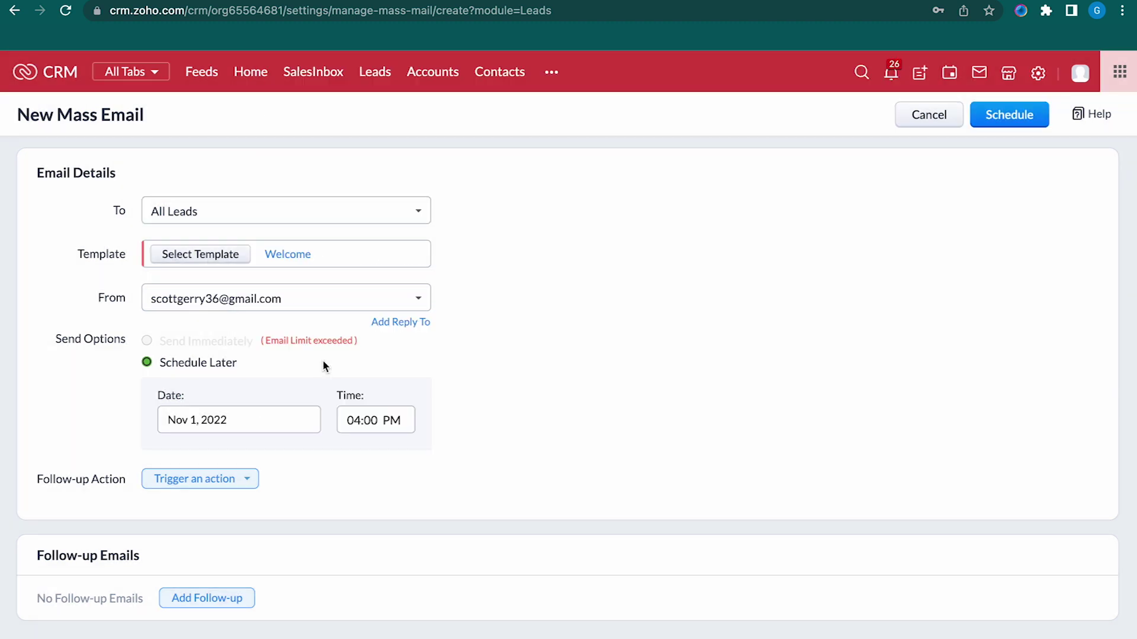
click(292, 298)
click(248, 357)
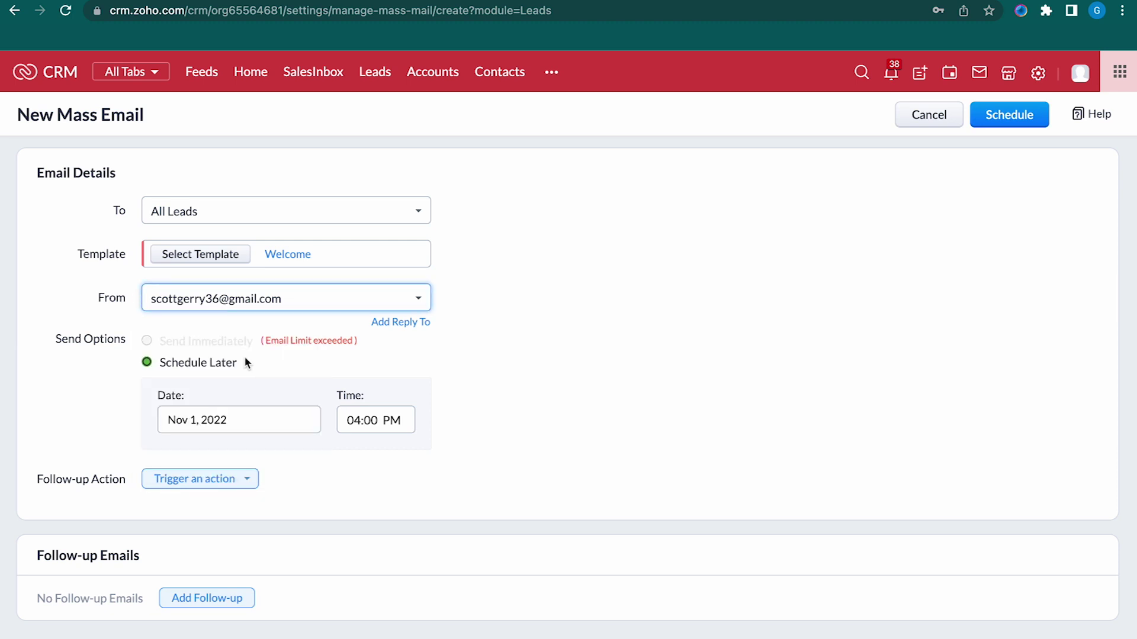
- Set the mass email's scheduled sending date to Nov 2, 2022
click(218, 429)
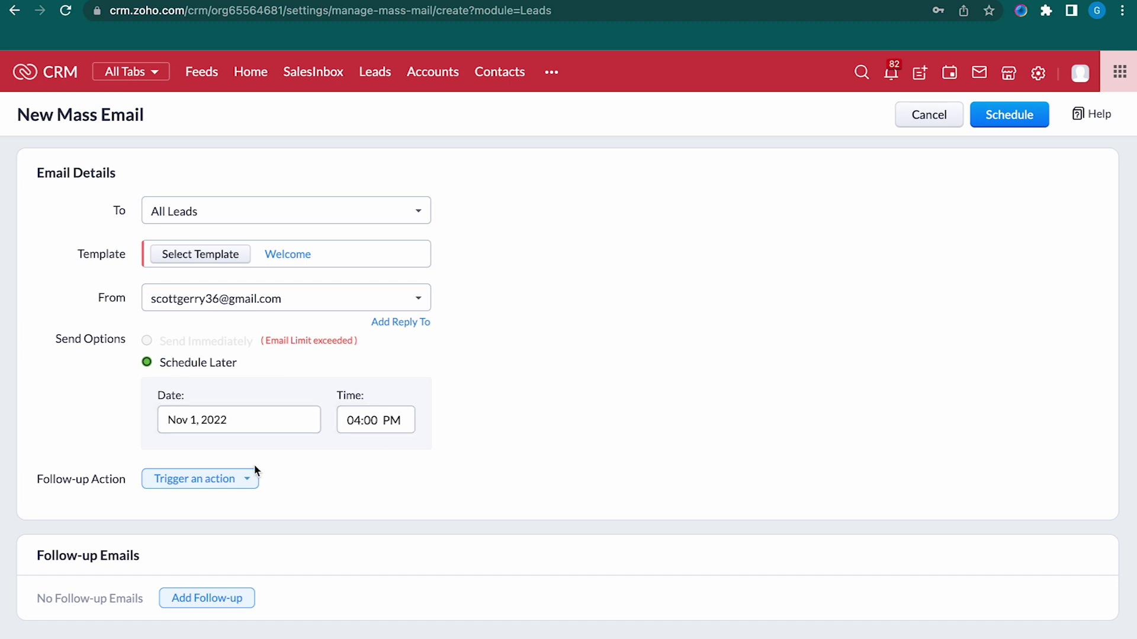
click(258, 421)
key(BackSpace)
key(BackSpace)
key(BackSpace)
key(BackSpace)
key(BackSpace)
key(BackSpace)
click(232, 504)
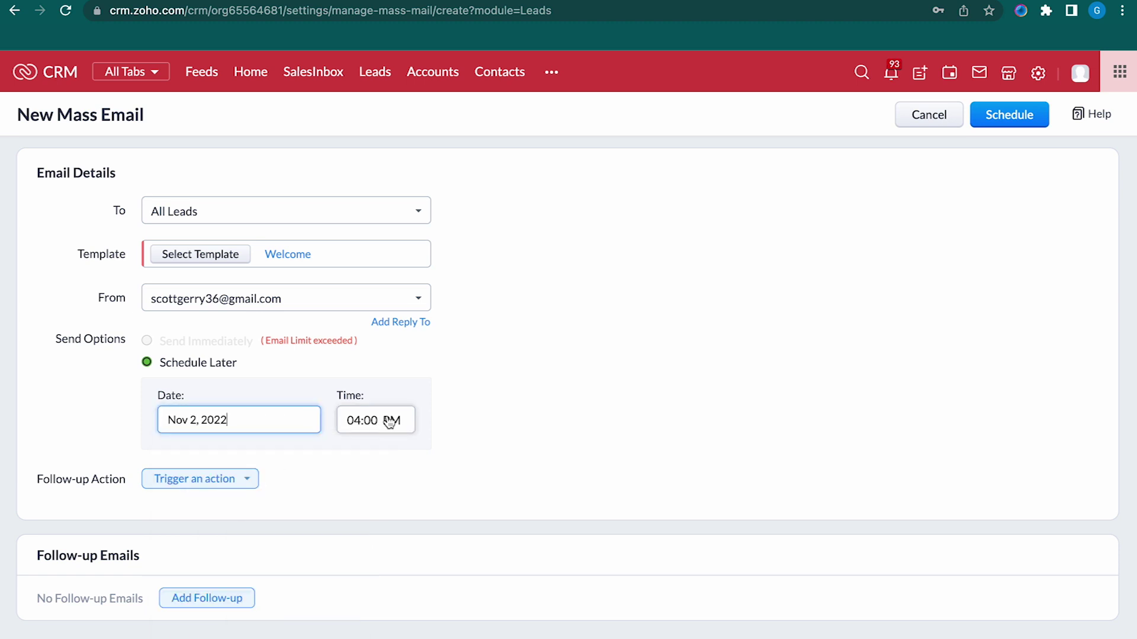
- Add an "Email is opened" follow-up action that schedules a call with subject "Call", owned by the signed-in user, 5 minutes after opening
click(220, 489)
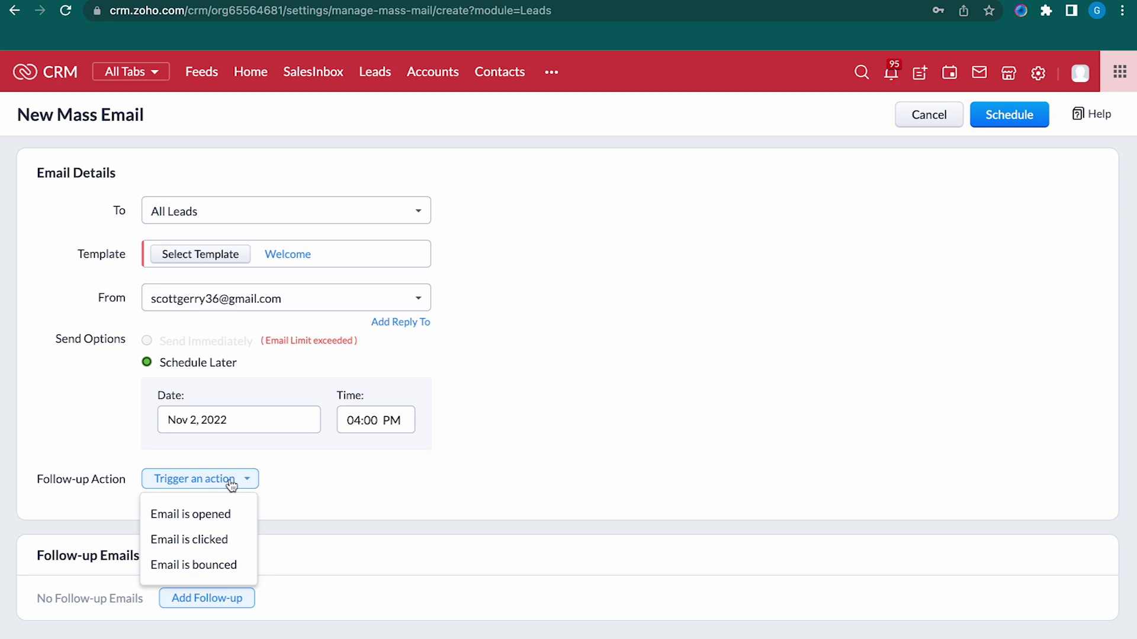
click(224, 517)
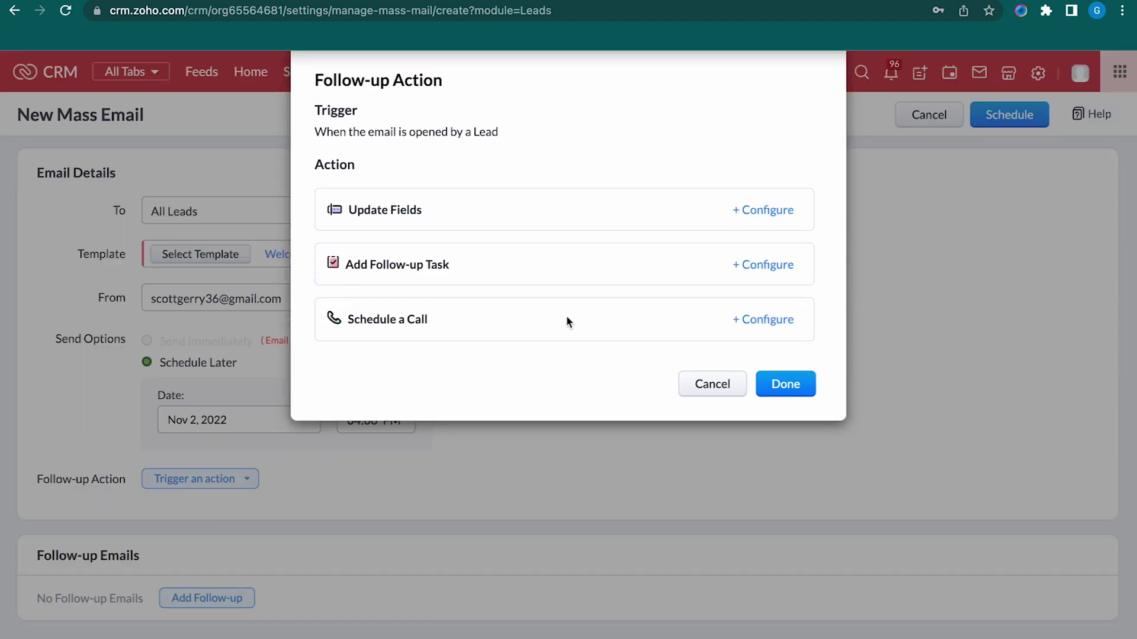
click(767, 323)
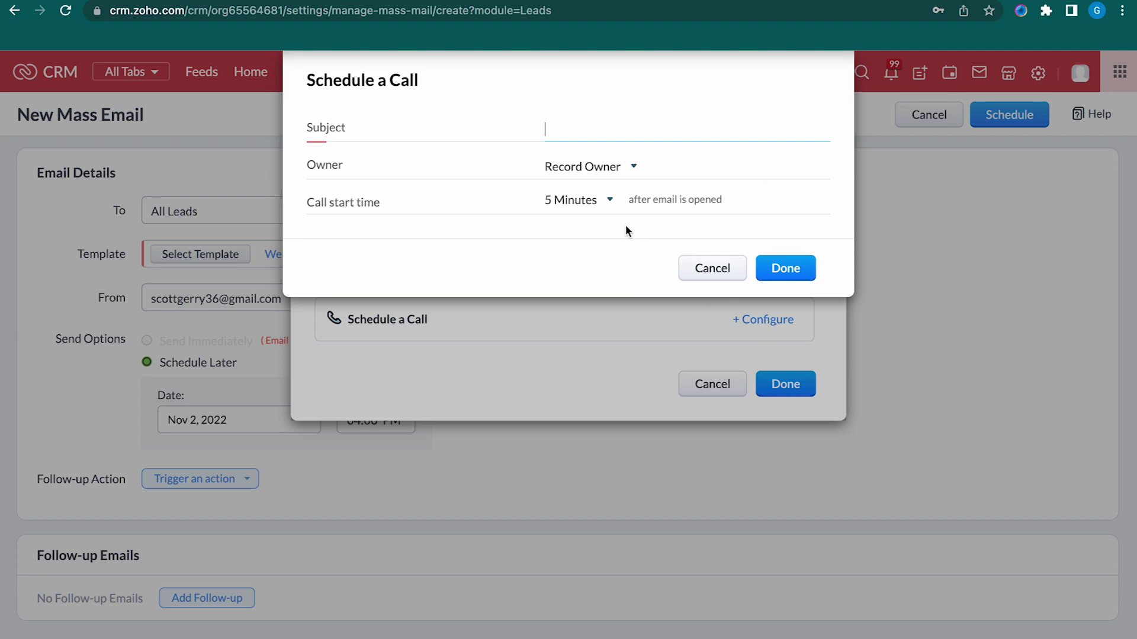
click(601, 170)
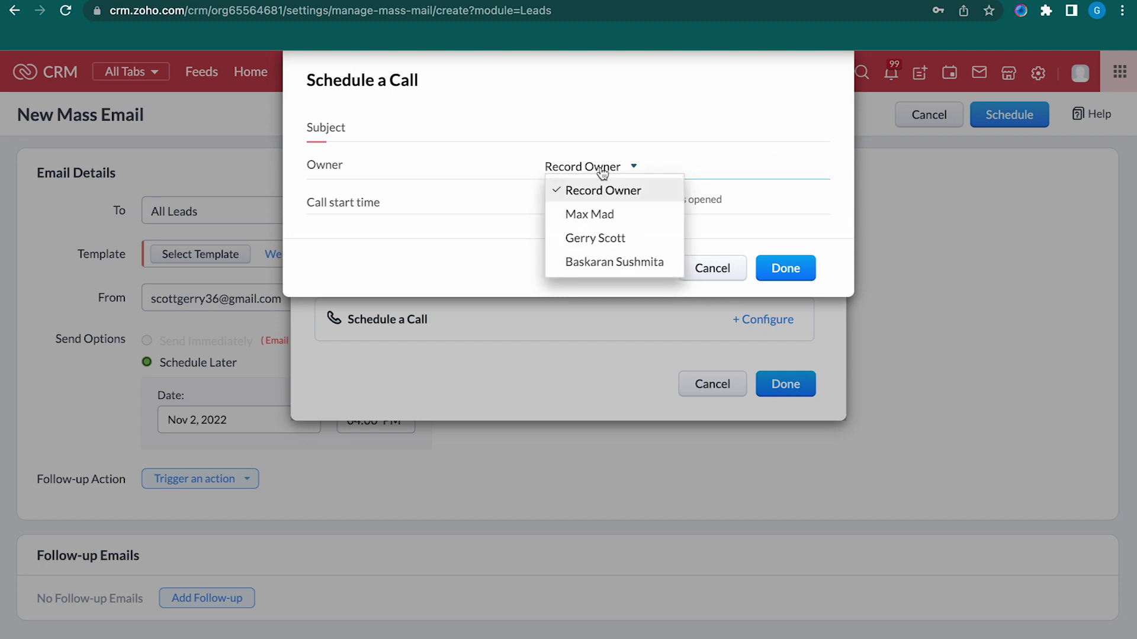
click(594, 238)
click(587, 125)
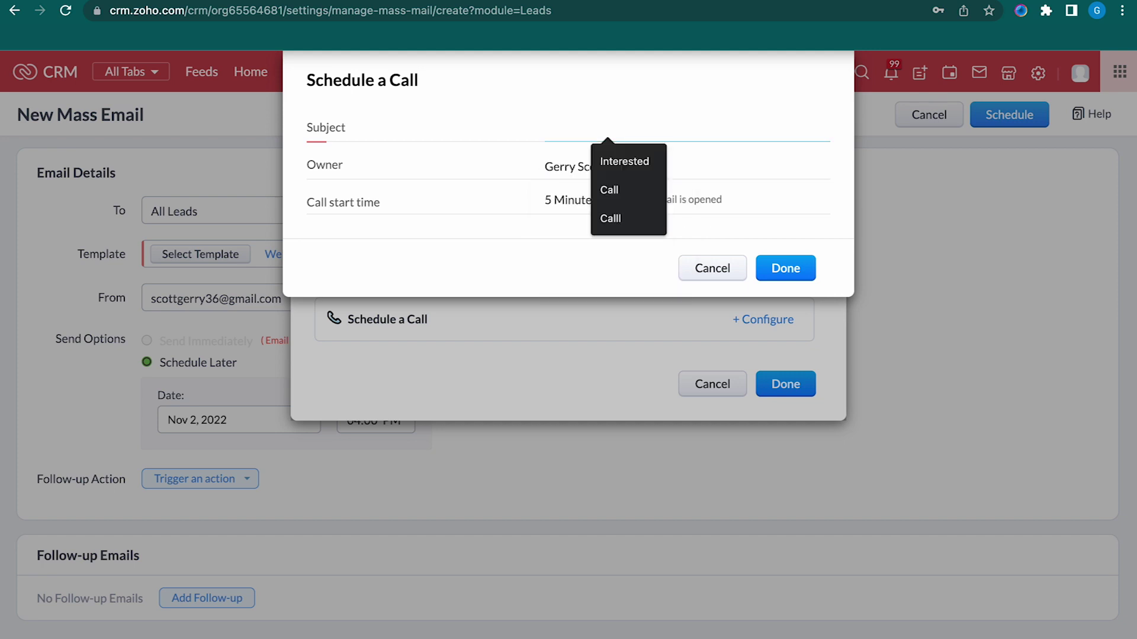
text(Call)
click(798, 271)
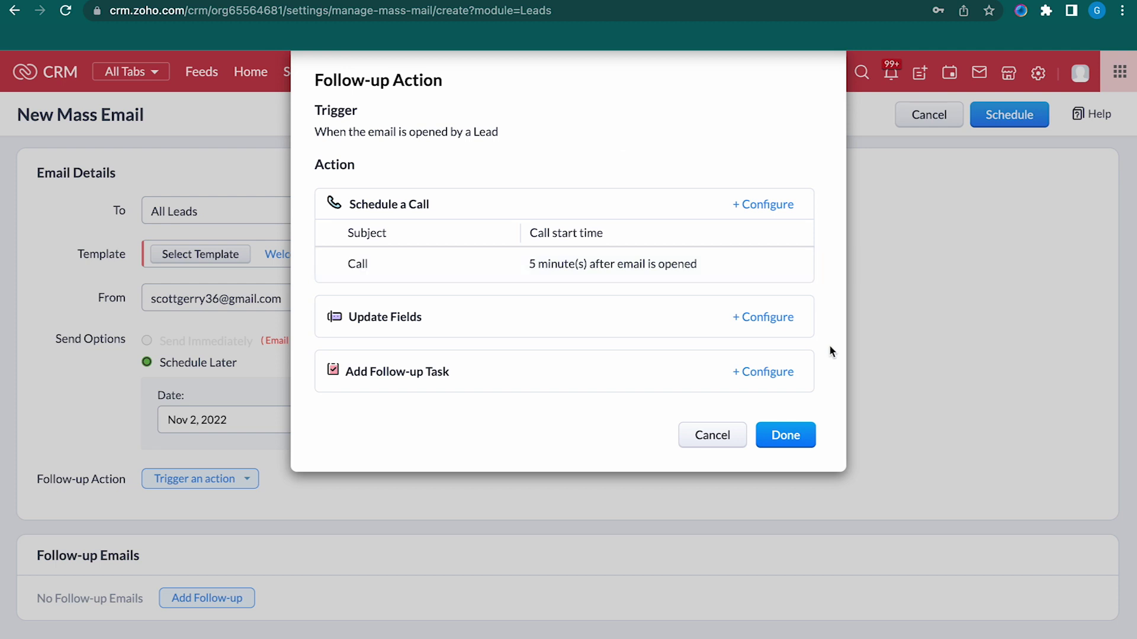
click(785, 436)
- Add a follow-up email with the managerial Follow up template for leads who received "Welcome", sent 5 days after it
scroll(595, 441, down, 2)
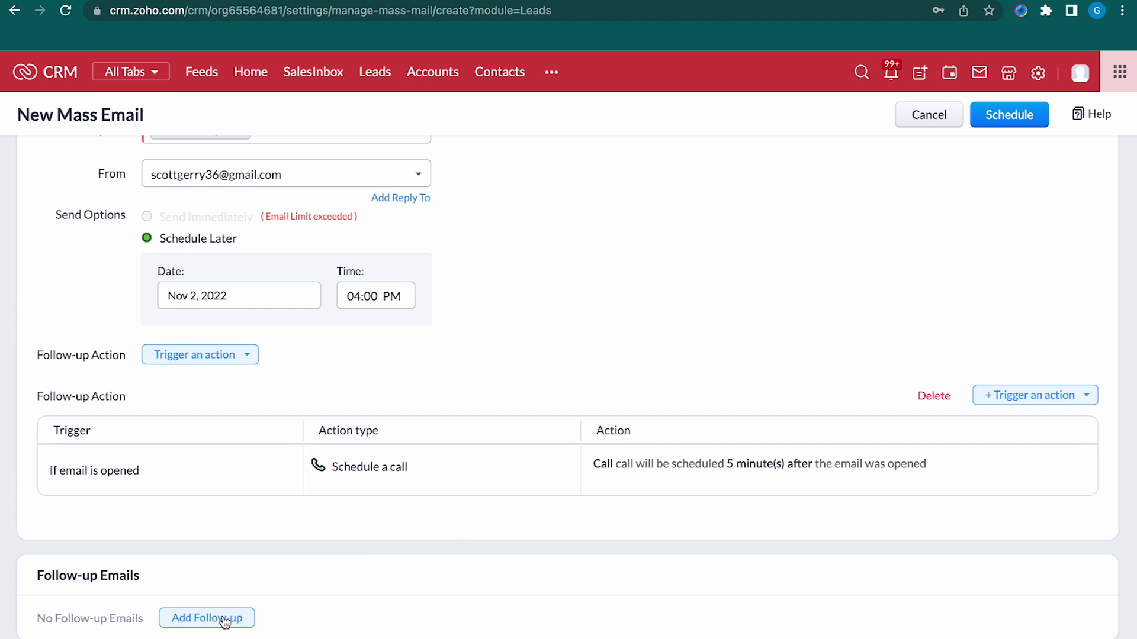
click(224, 620)
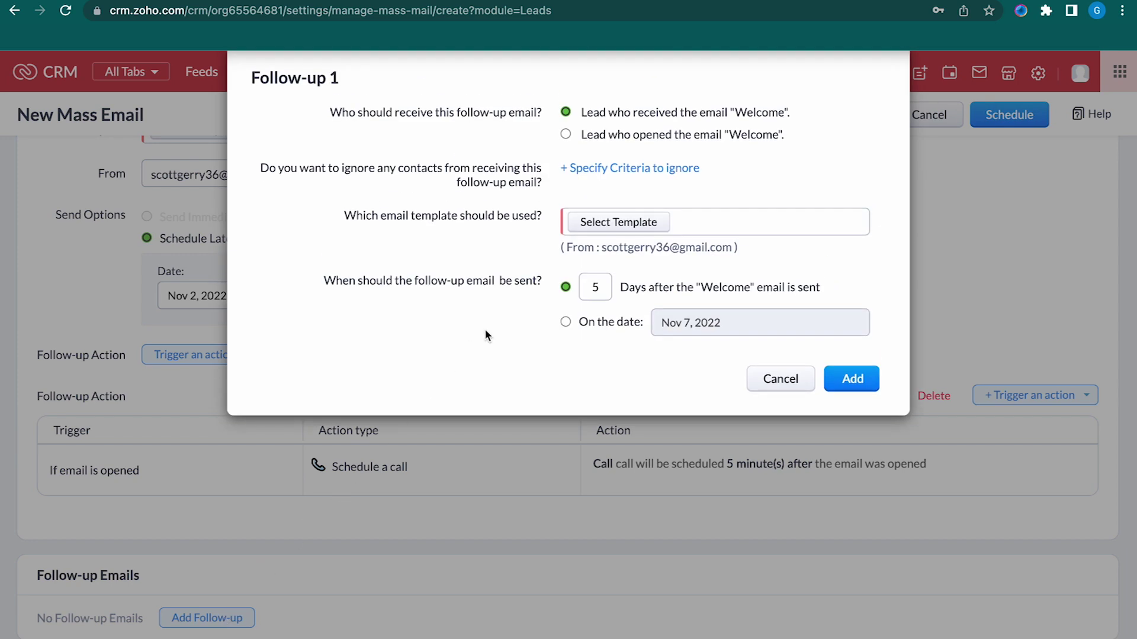
click(610, 223)
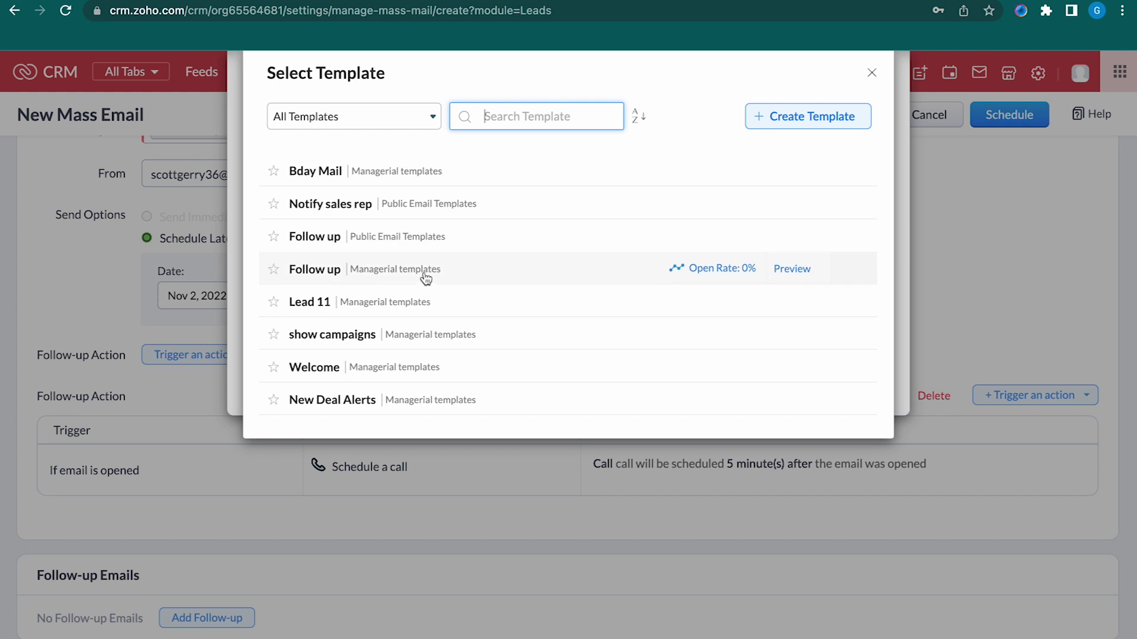
click(426, 276)
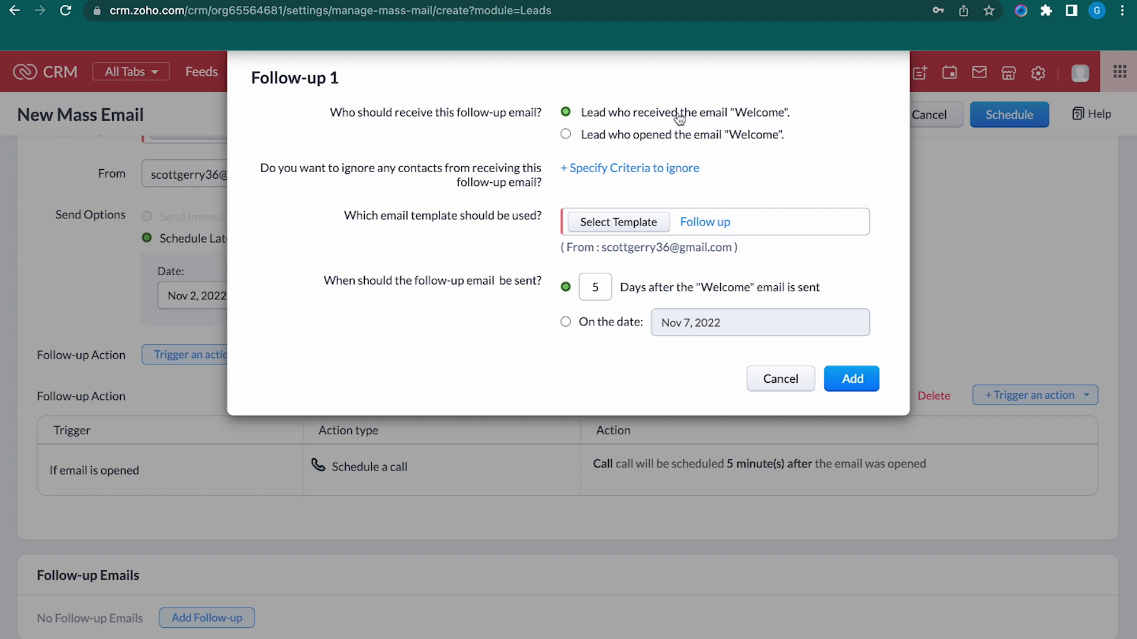
click(851, 379)
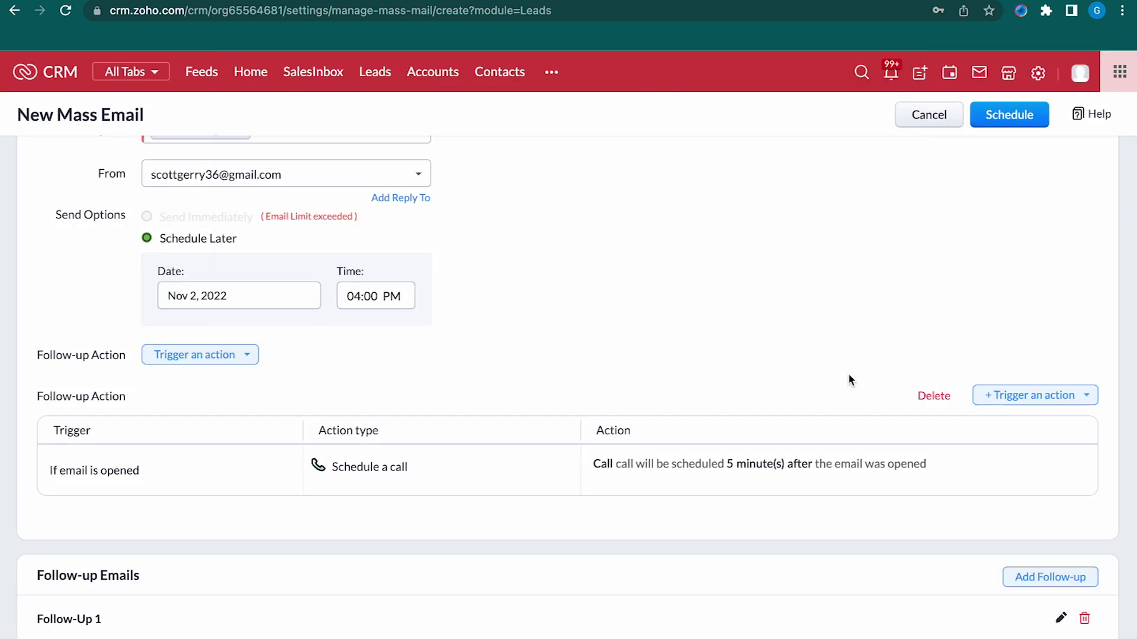
- Add a second follow-up email with the public Follow up template for leads who opened the first one, sent 7 days after opening
scroll(559, 460, down, 2)
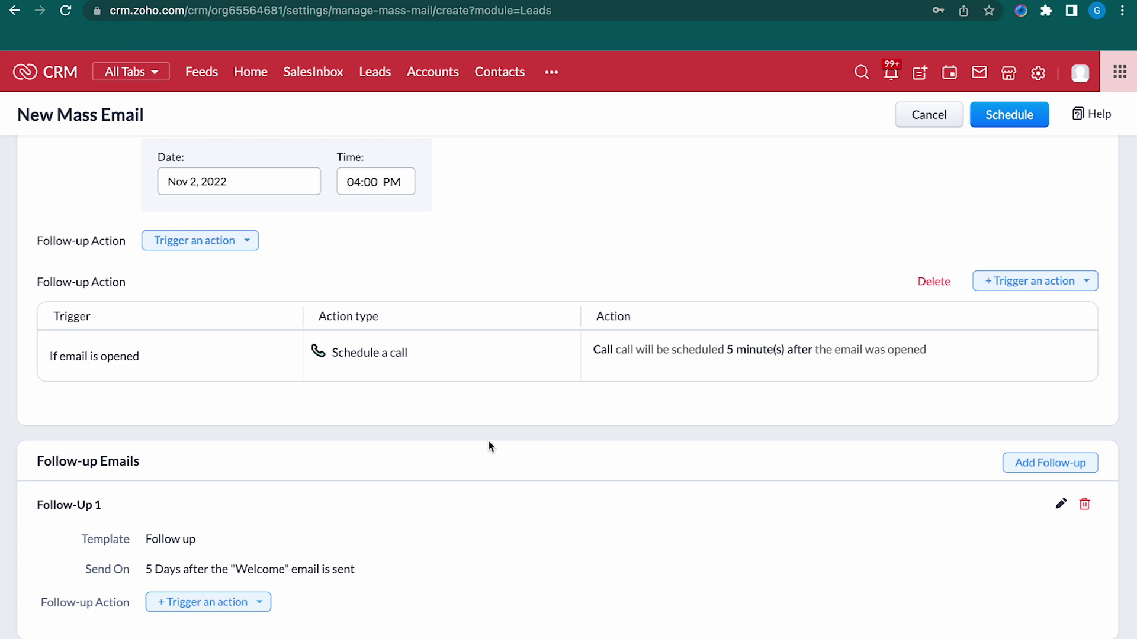
click(1016, 458)
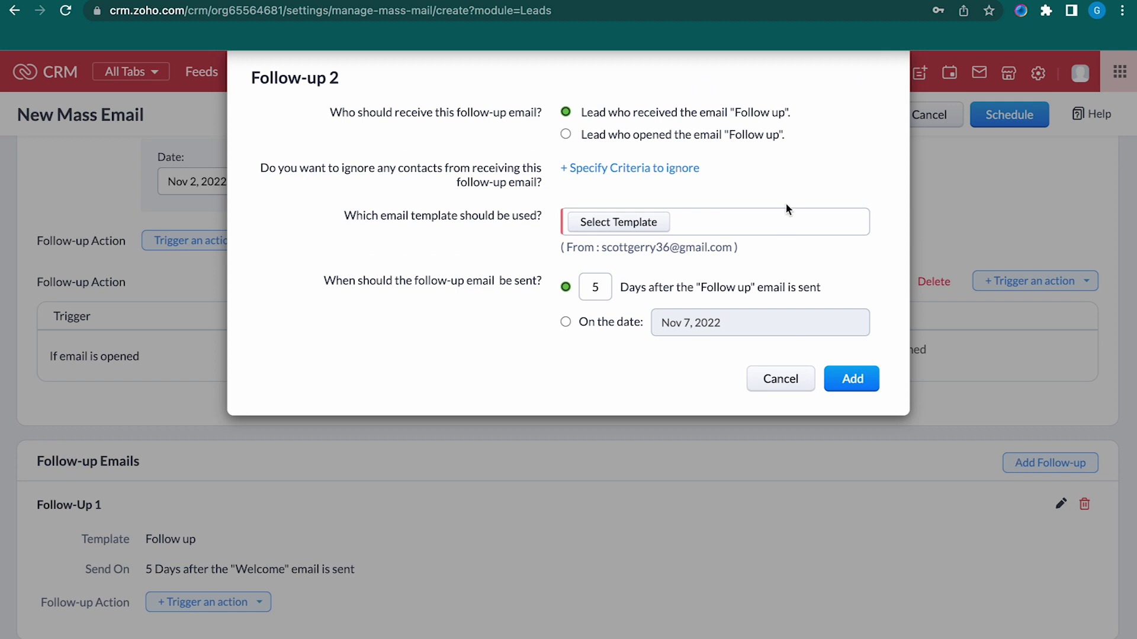
click(729, 140)
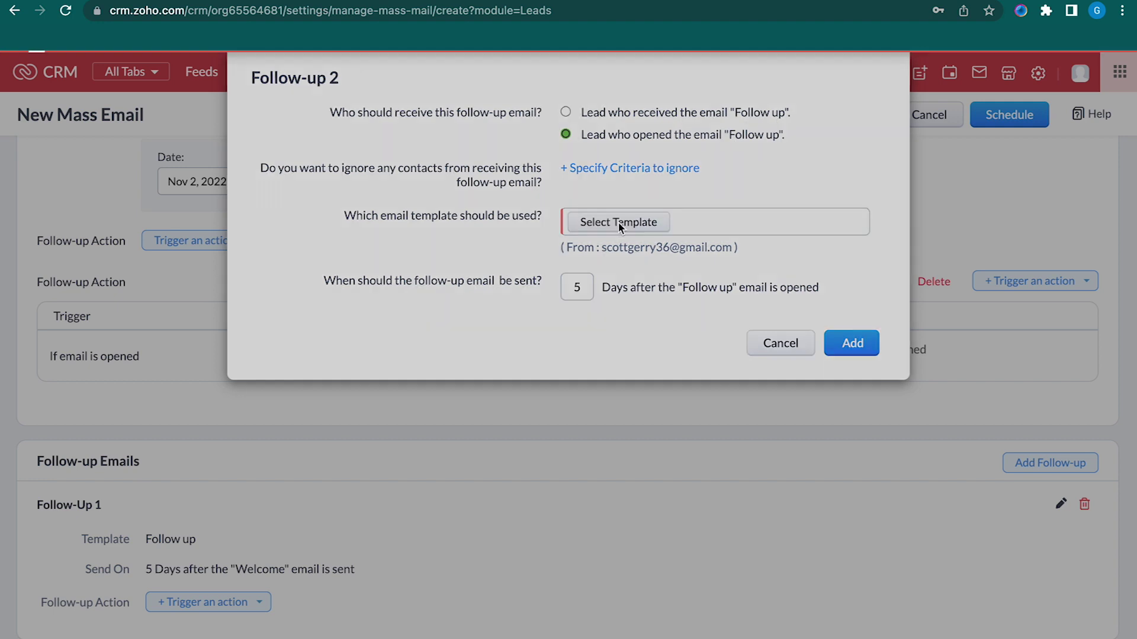
click(604, 228)
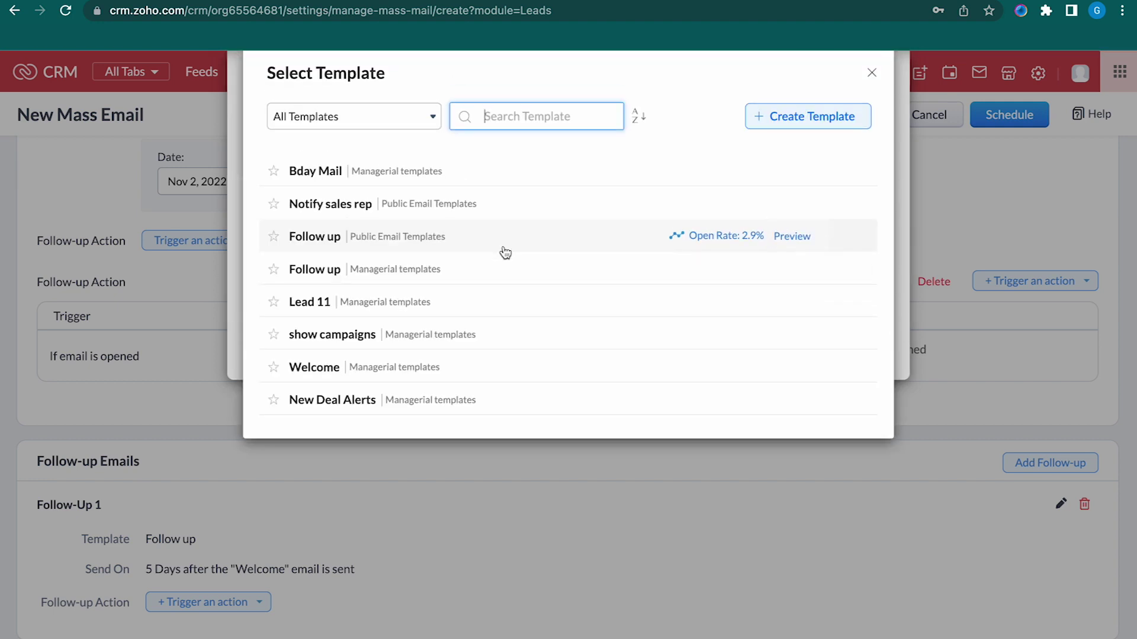
click(426, 249)
click(583, 288)
key(BackSpace)
text(7)
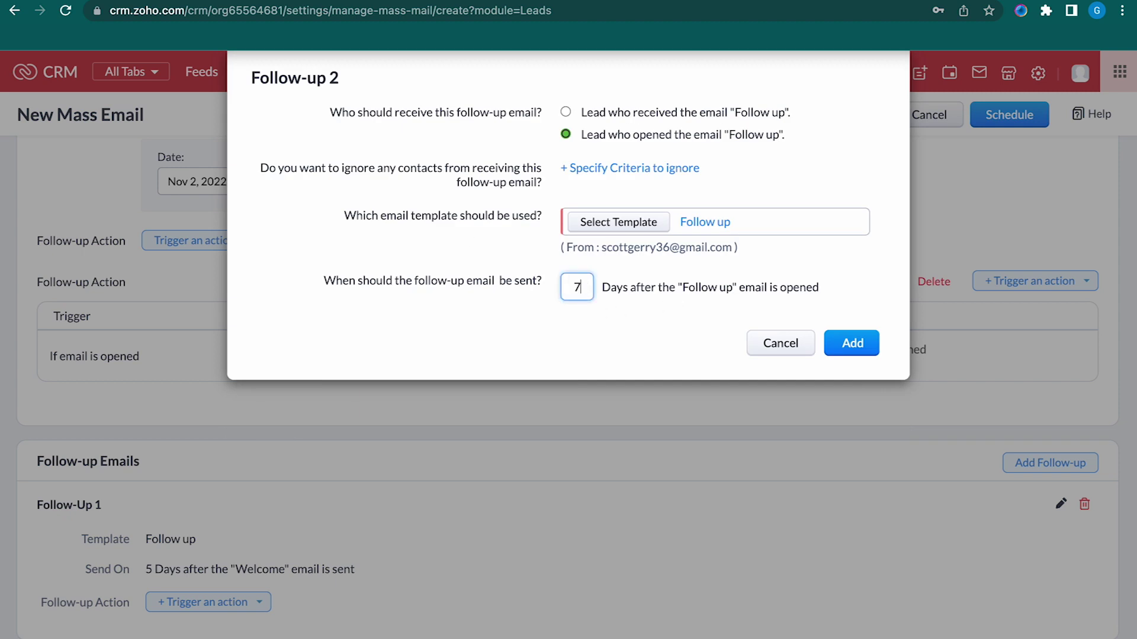
click(853, 344)
- Review the mass email's follow-up setup and schedule the mass email
scroll(655, 482, down, 3)
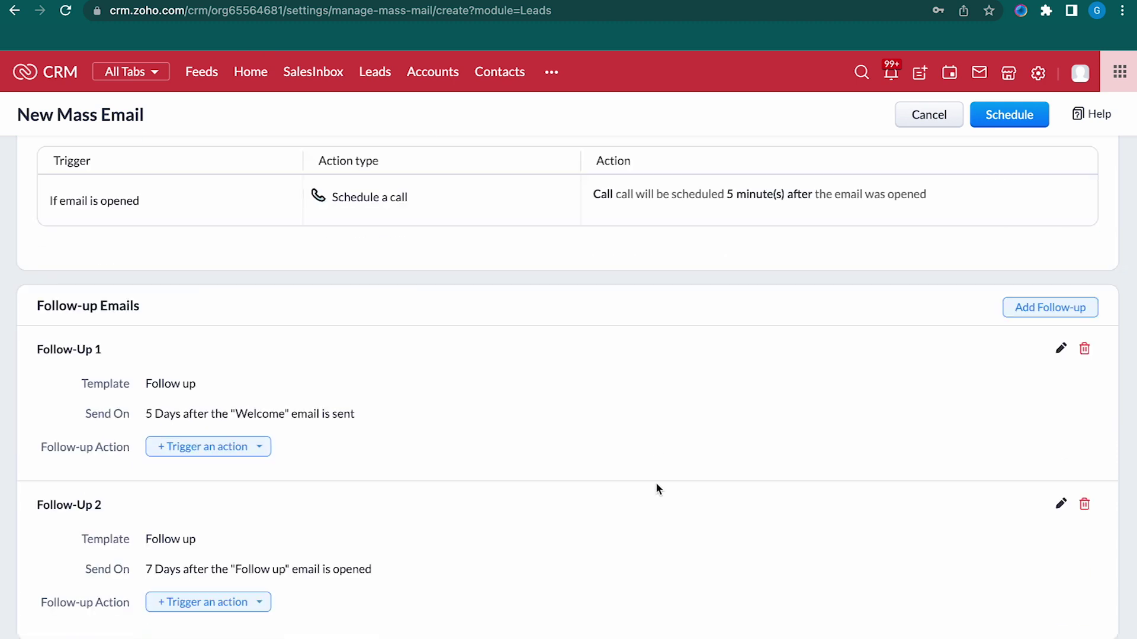
scroll(655, 482, up, 8)
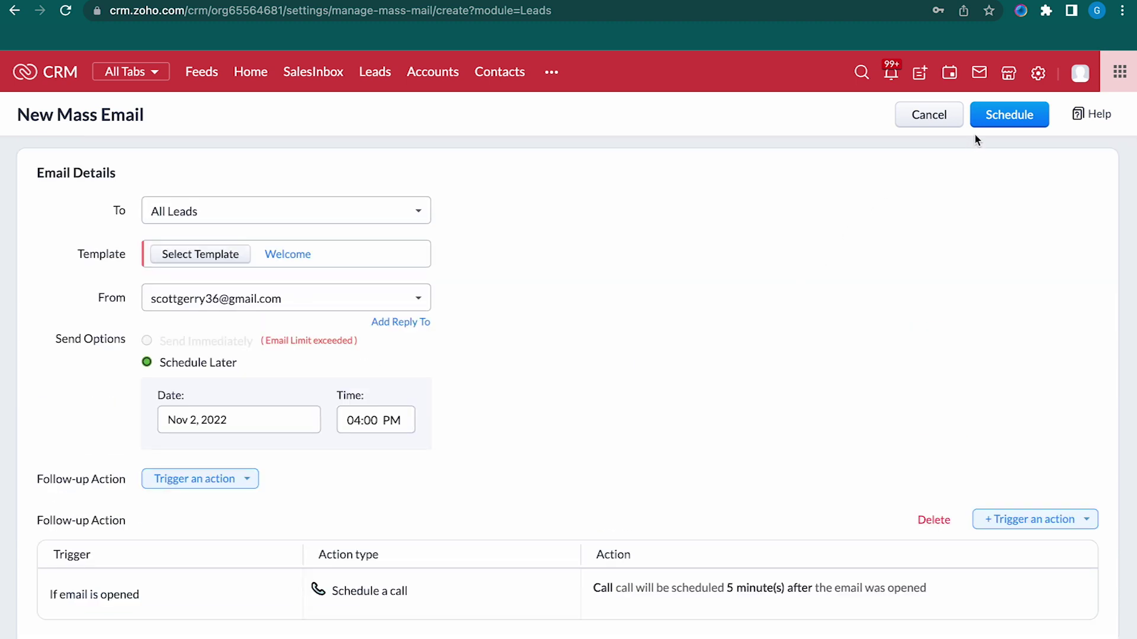
click(1001, 121)
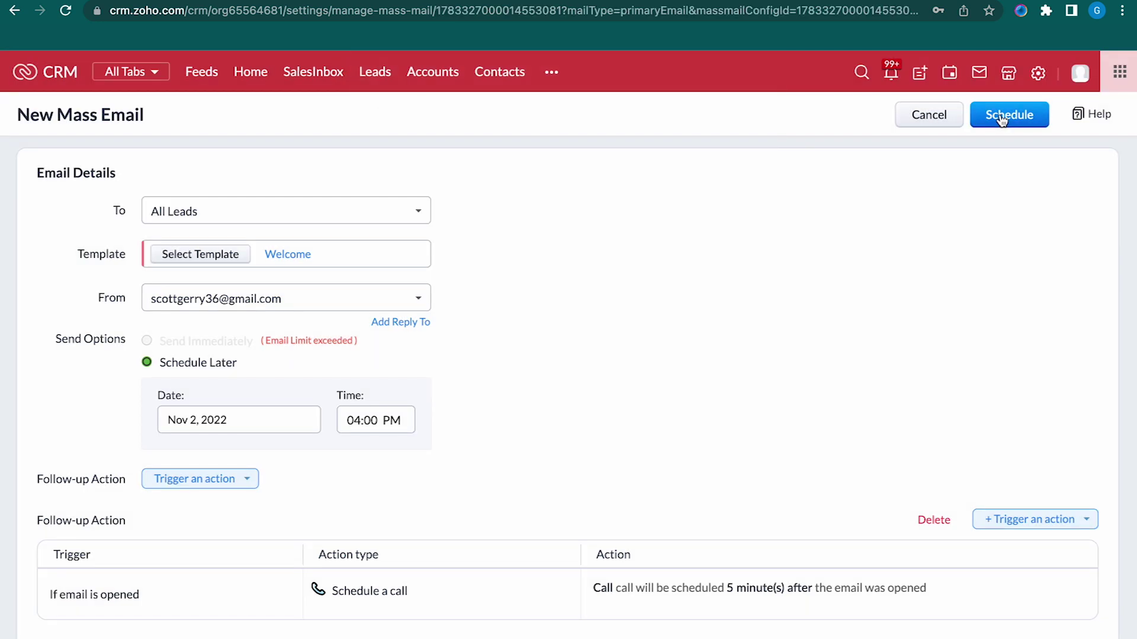